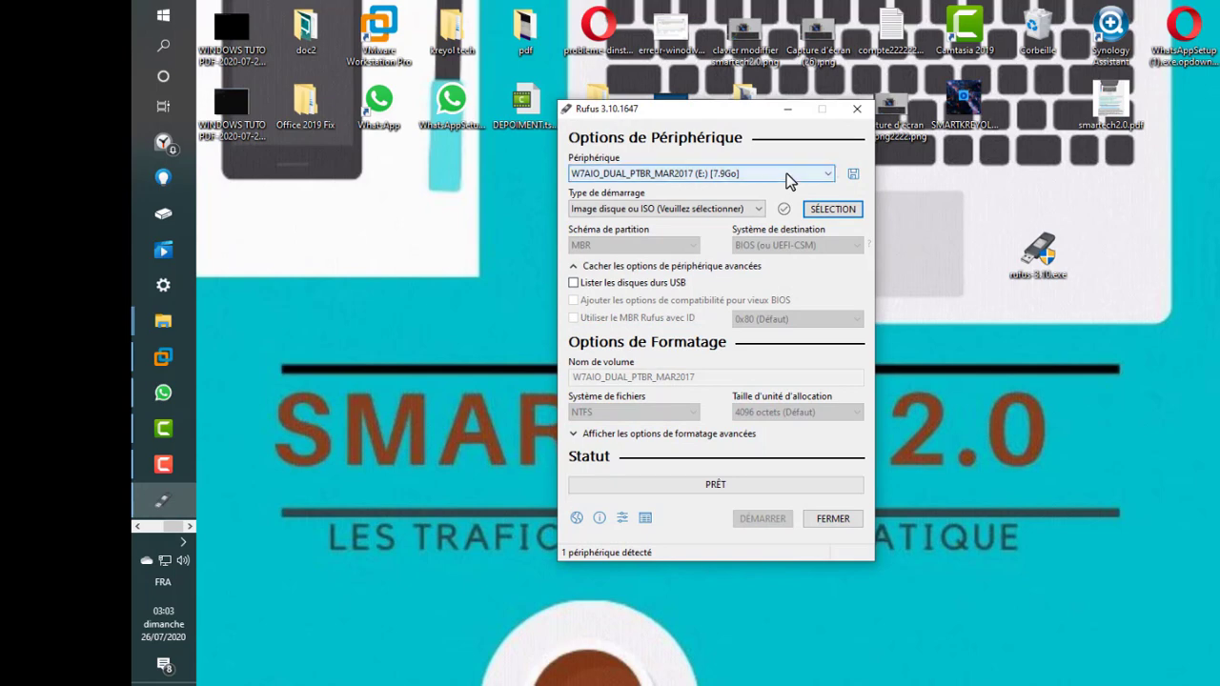
Select the W7AIO_DUAL_PTBR_MAR2017 (E:) USB drive as the target device and review the available boot types.
{"action": "left_click", "coordinate": [786, 174]}
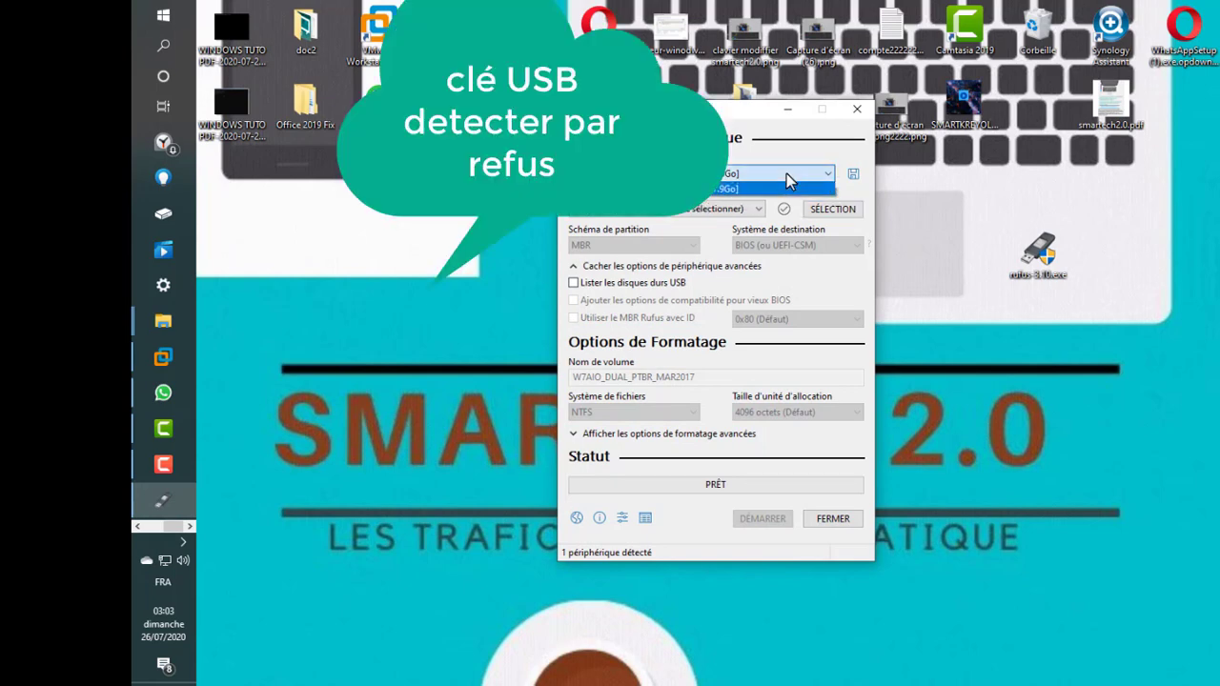
{"action": "left_click", "coordinate": [670, 189]}
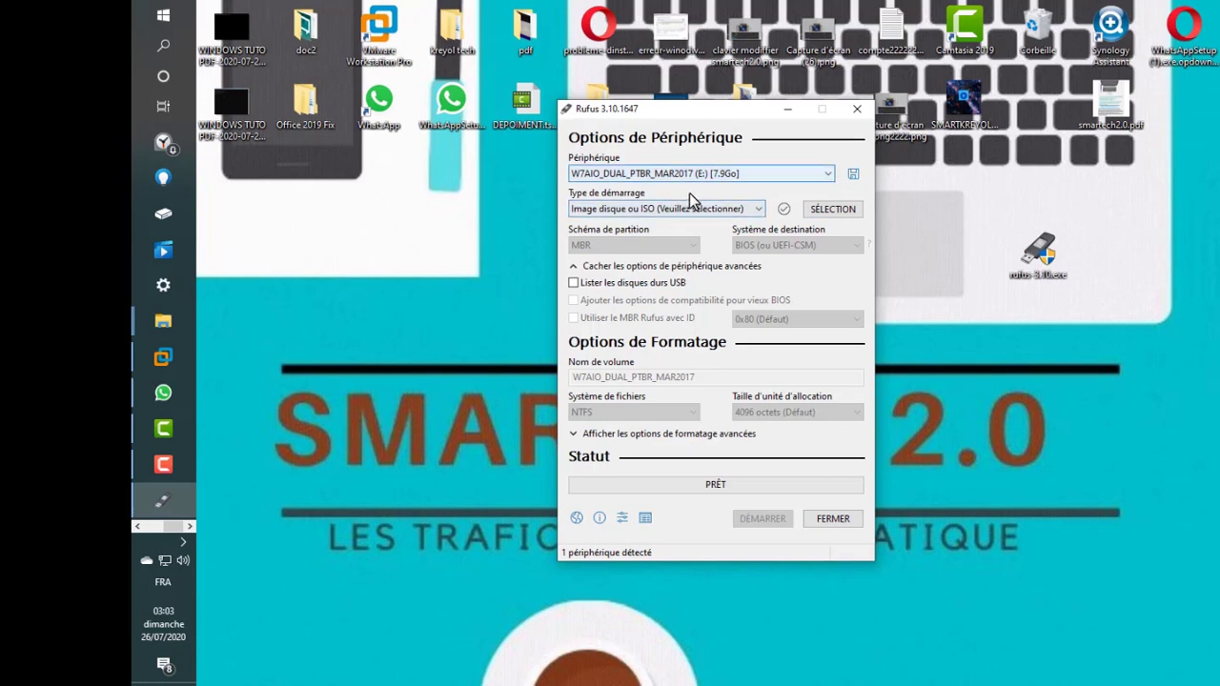
{"action": "left_click", "coordinate": [759, 210]}
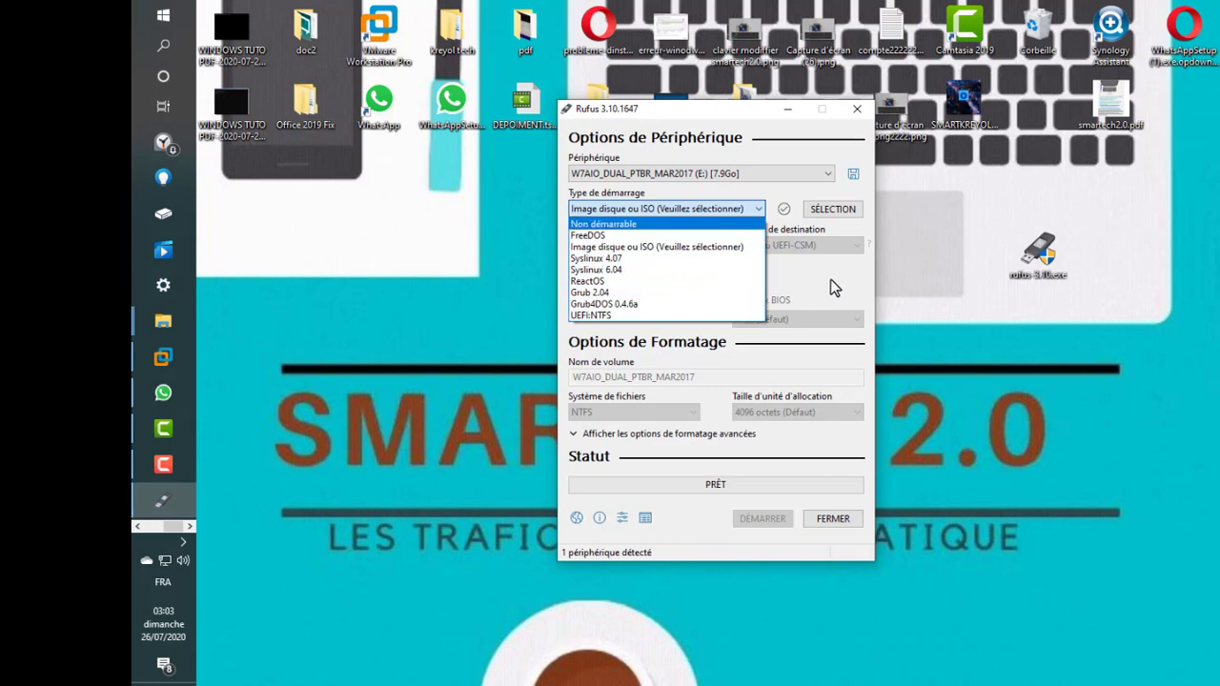
{"action": "key", "text": "Escape"}
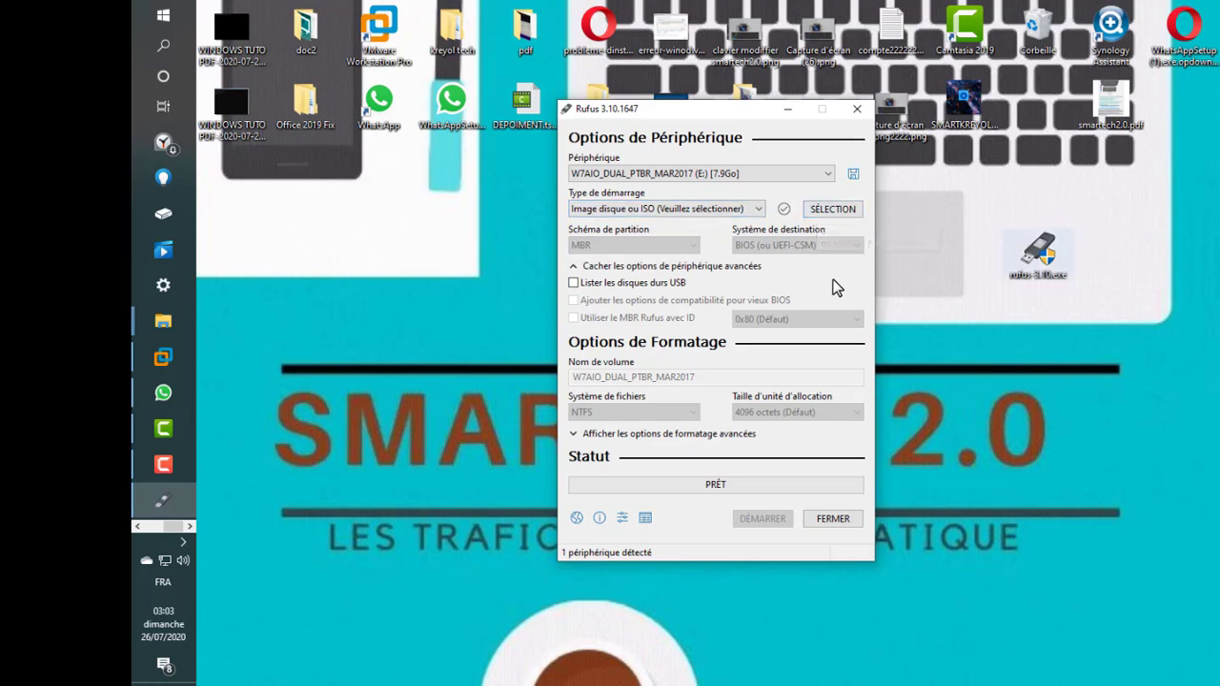
Load Win10_1909_French_x64.iso from the Bureau folder as the boot image.
{"action": "key", "text": "shift+Tab"}
{"action": "left_click_drag", "start_coordinate": [738, 111], "coordinate": [485, 162]}
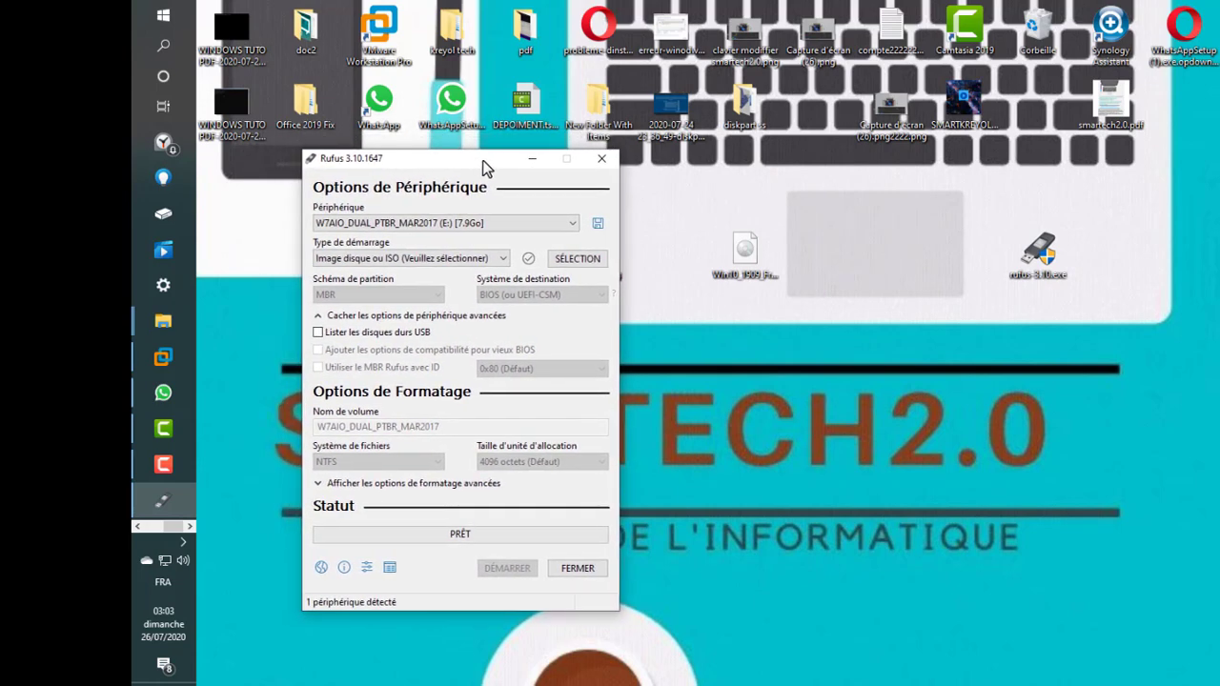
{"action": "left_click", "coordinate": [572, 259]}
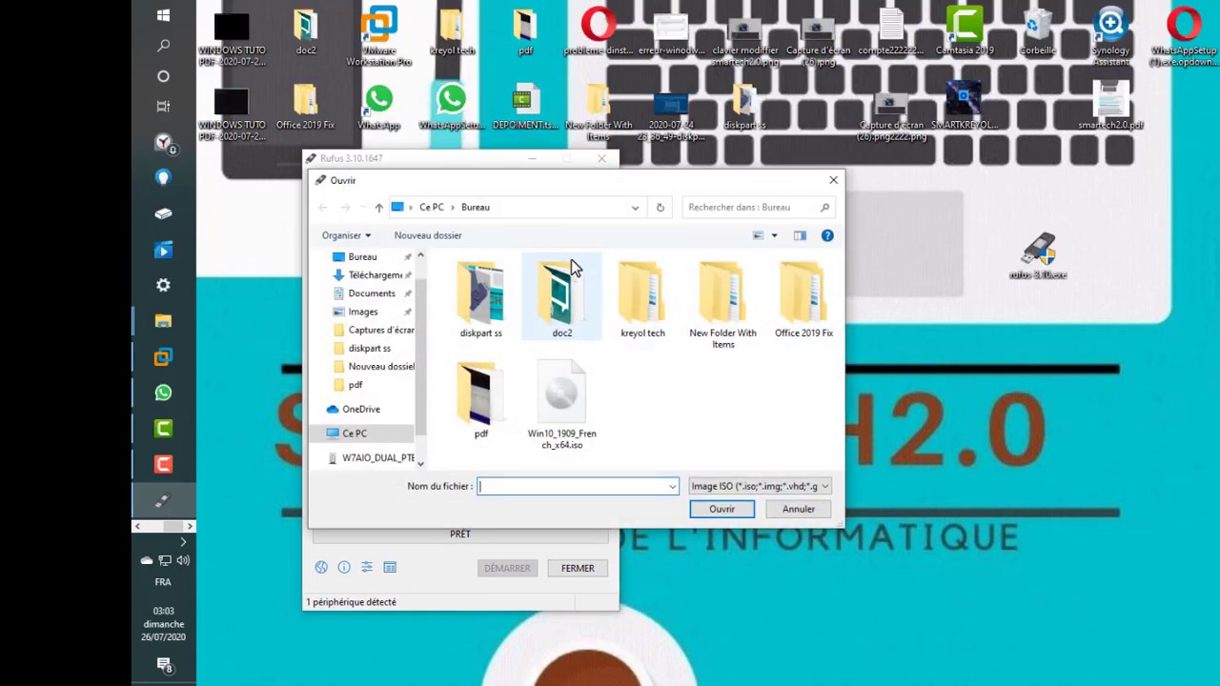
{"action": "left_click", "coordinate": [363, 257]}
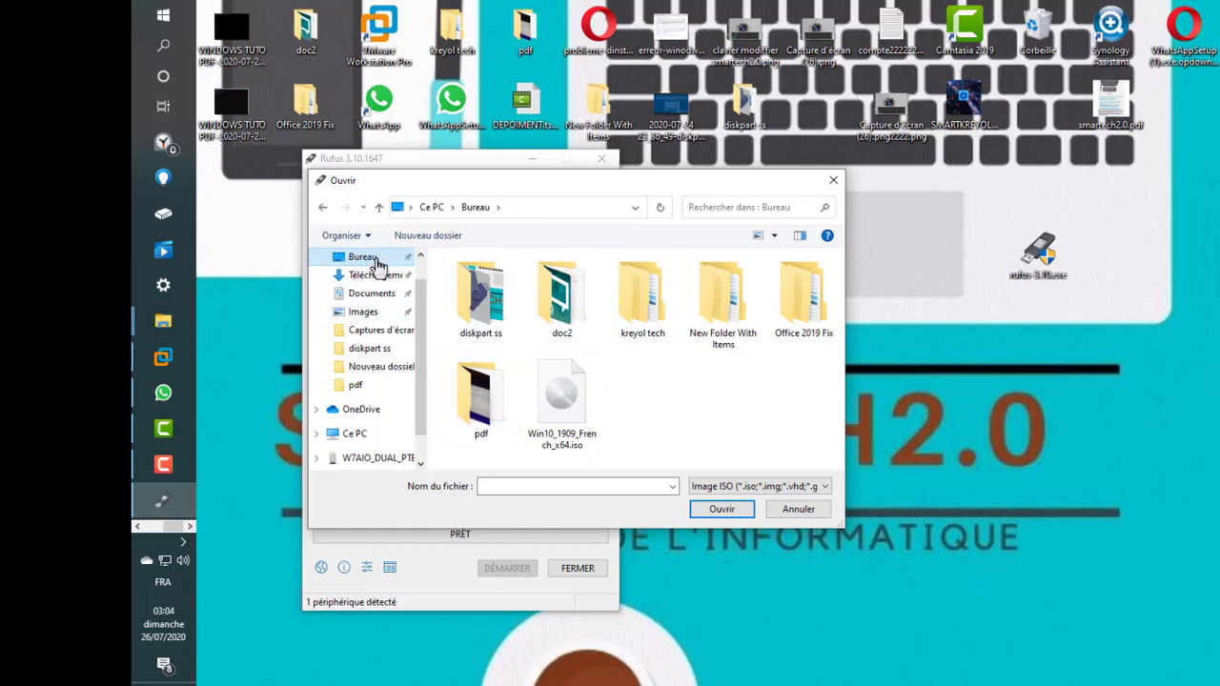
{"action": "double_click", "coordinate": [565, 409]}
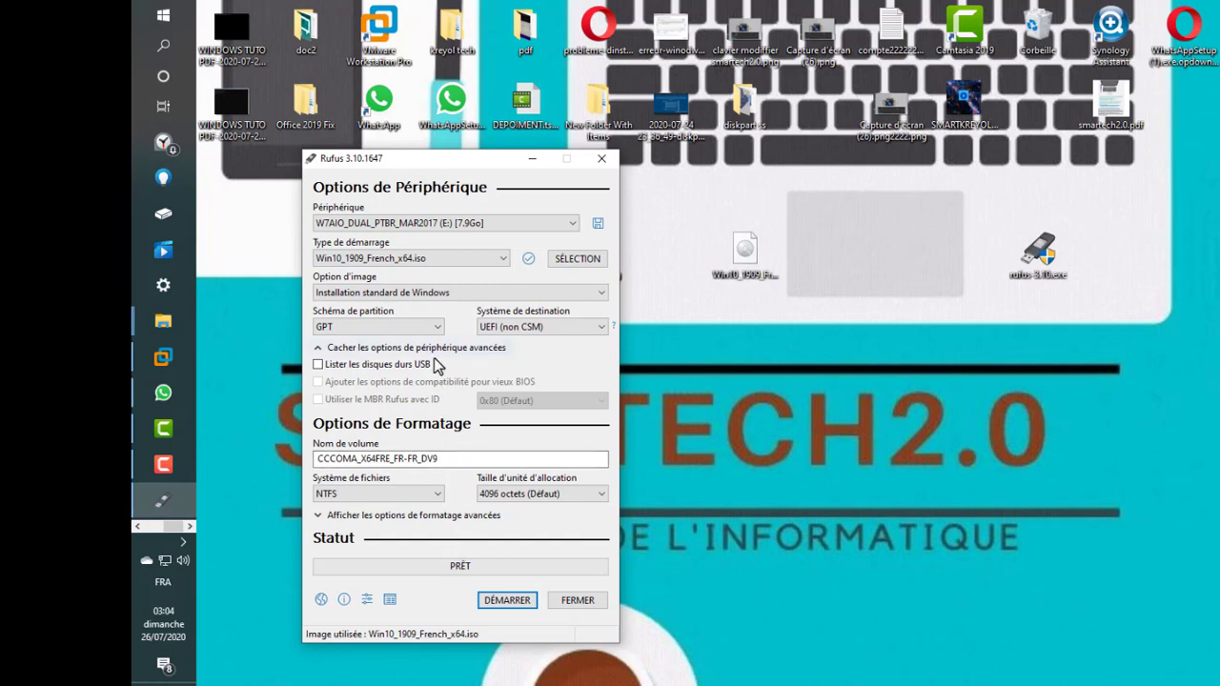
Compare the image options and keep Installation standard de Windows selected.
{"action": "mouse_move", "coordinate": [431, 305]}
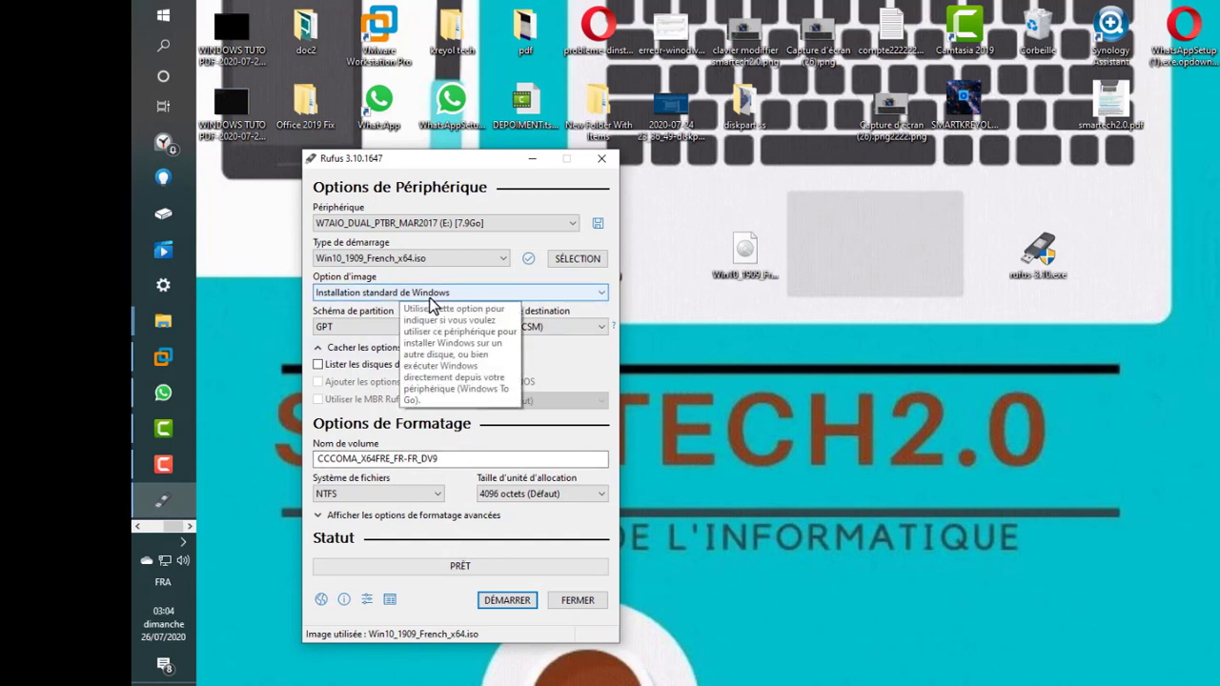
{"action": "left_click", "coordinate": [441, 293]}
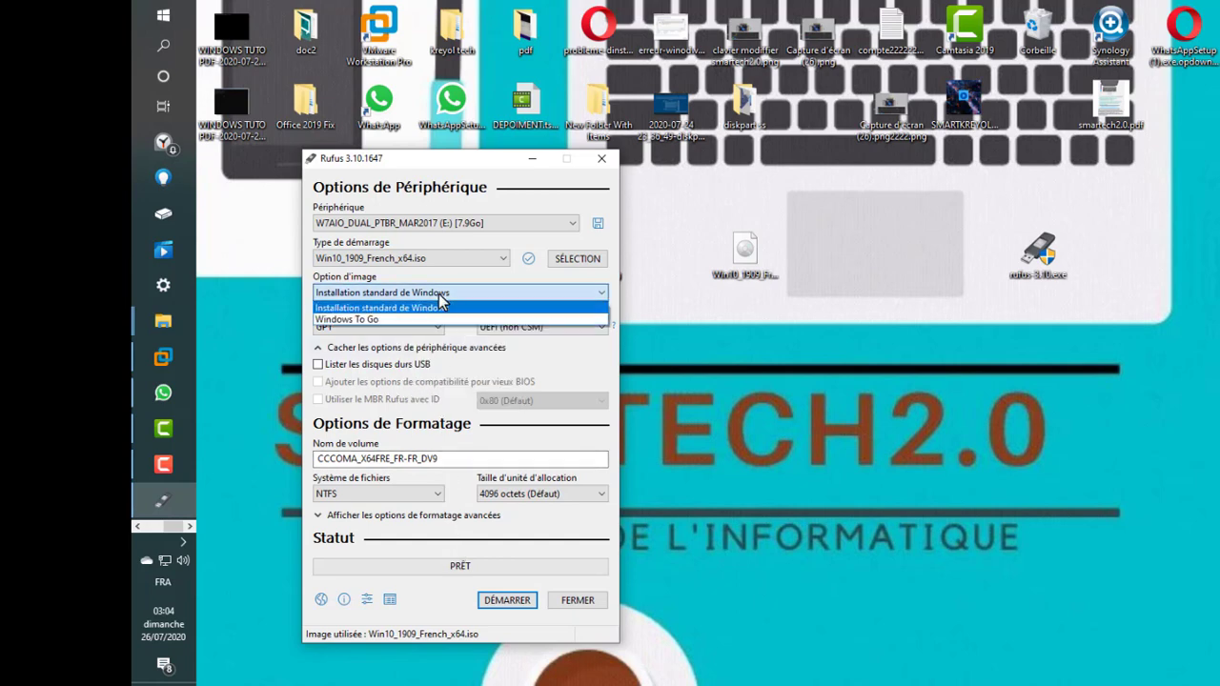
{"action": "key", "text": "Down"}
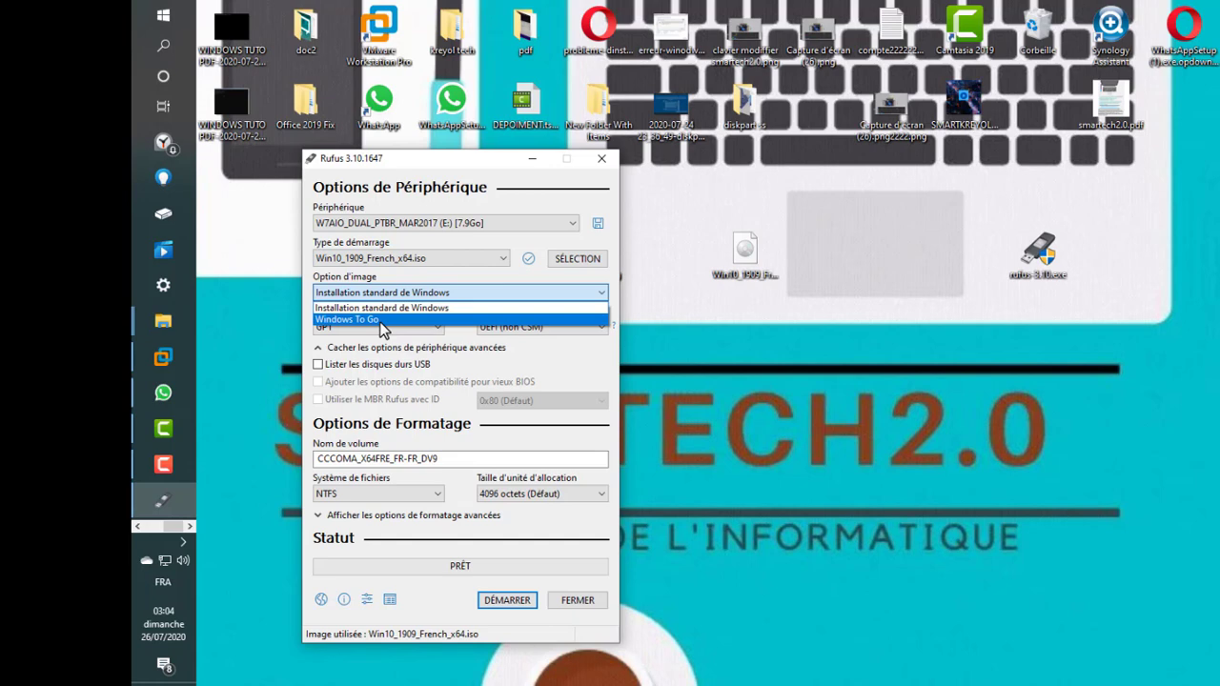
{"action": "key", "text": "Up"}
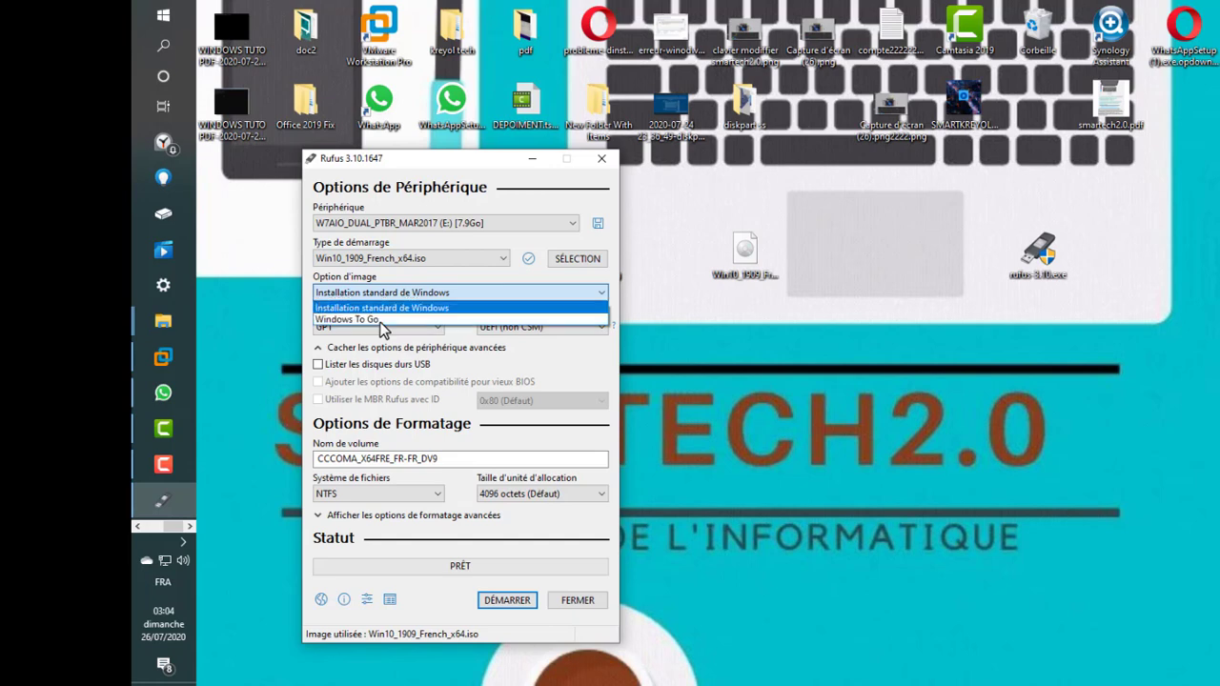
{"action": "left_click", "coordinate": [425, 308]}
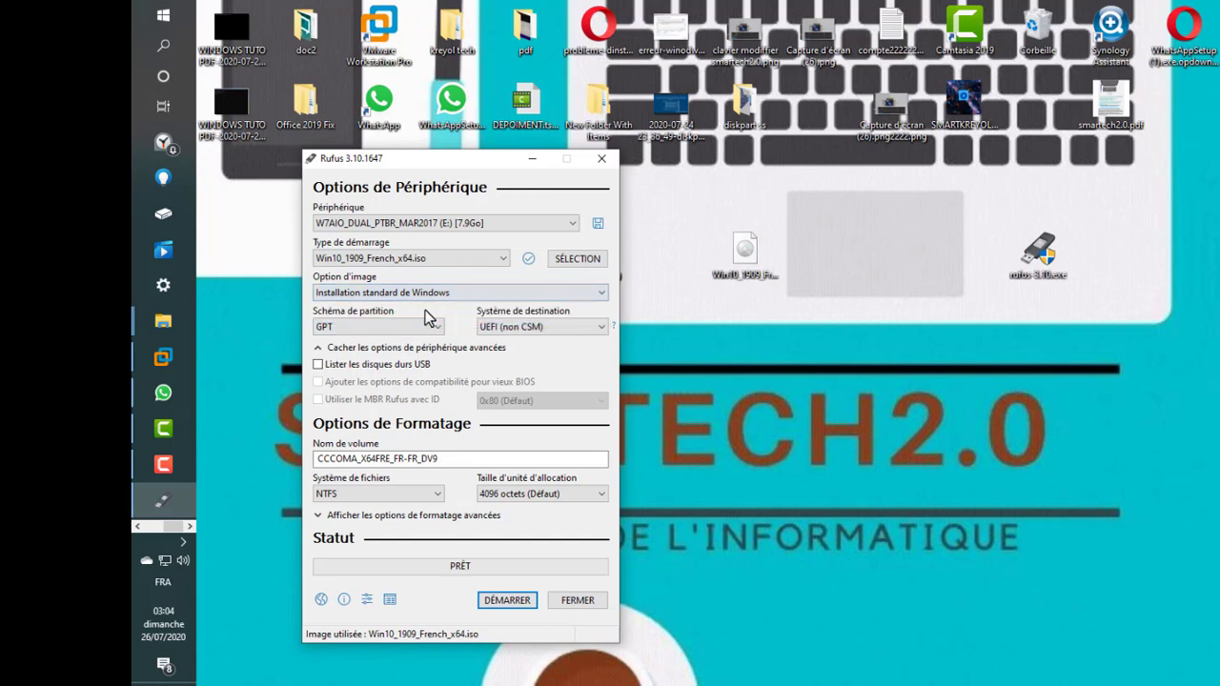
Set the partition scheme to MBR with BIOS (ou UEFI-CSM) as the target system.
{"action": "left_click", "coordinate": [437, 330]}
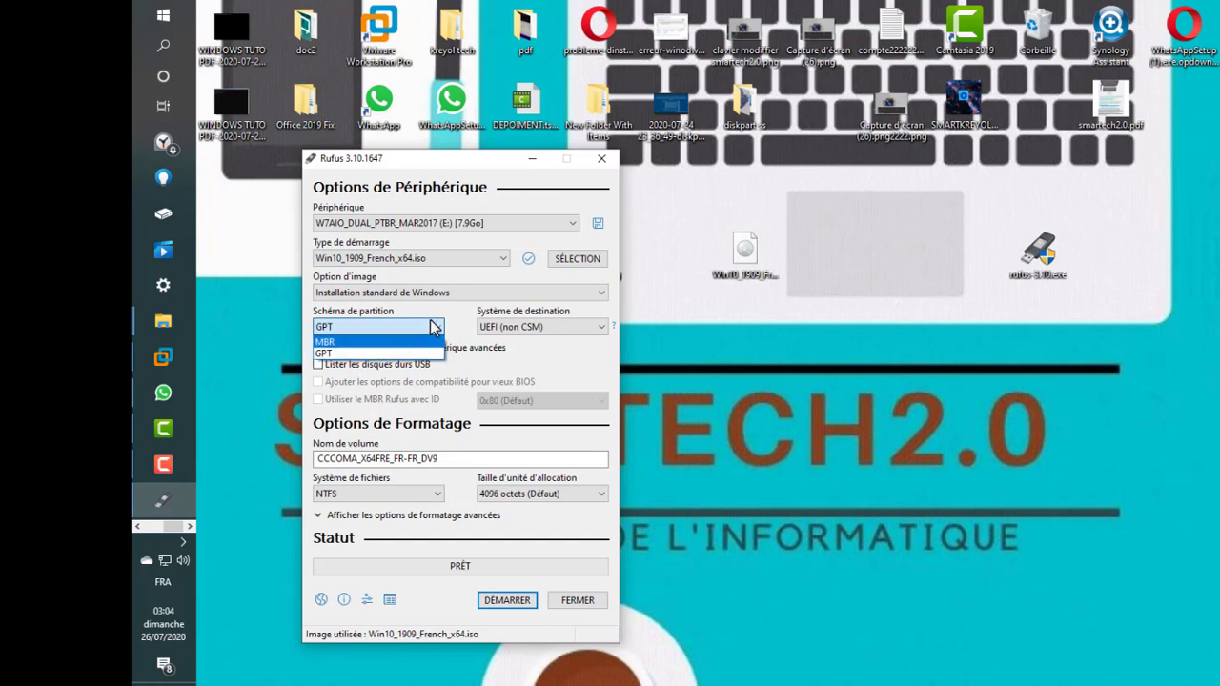
{"action": "left_click", "coordinate": [466, 326]}
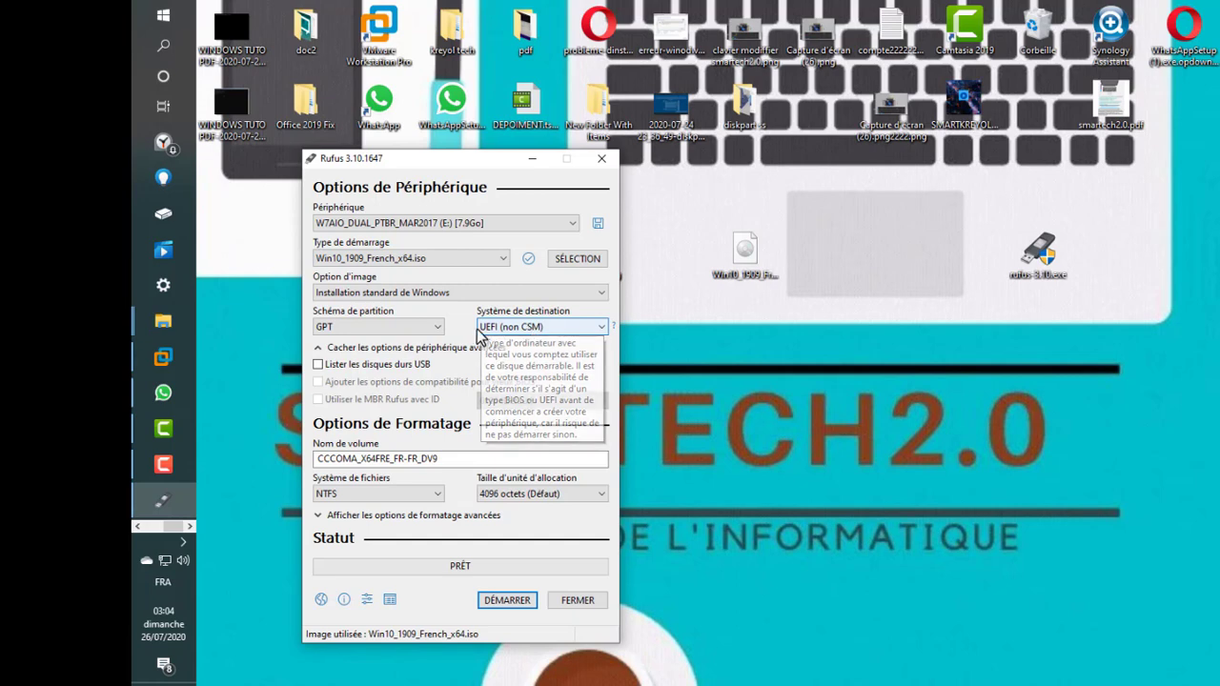
{"action": "left_click", "coordinate": [438, 329]}
{"action": "left_click", "coordinate": [380, 342]}
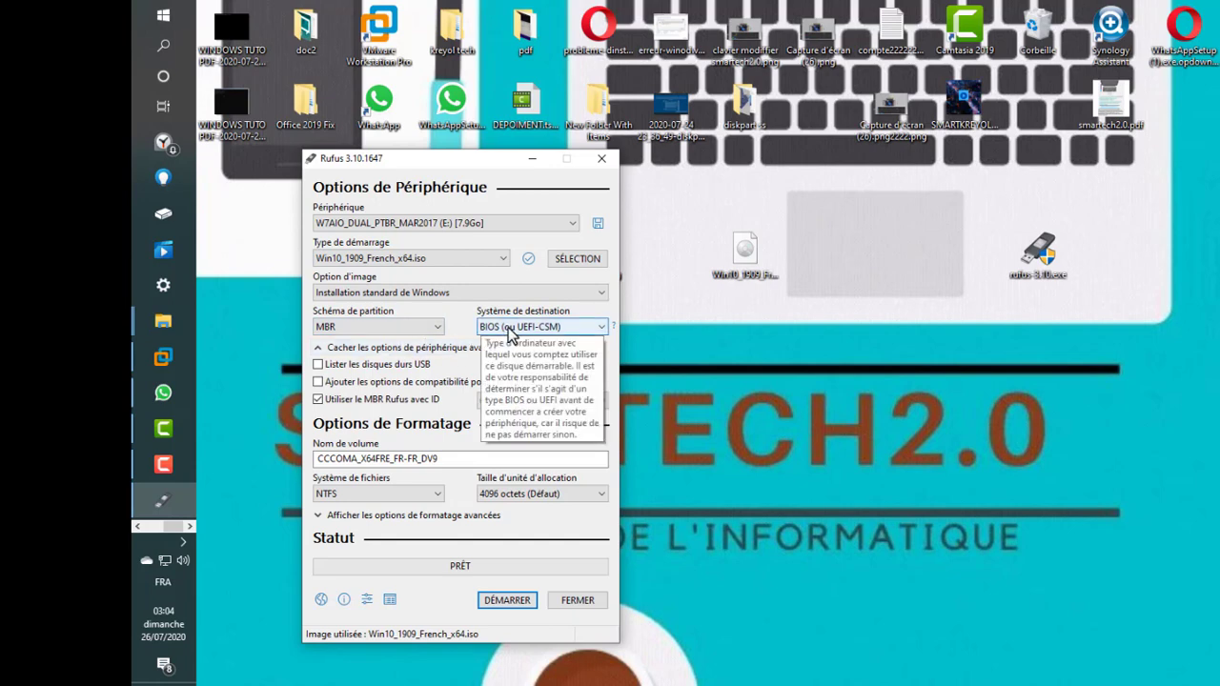
{"action": "left_click", "coordinate": [523, 330]}
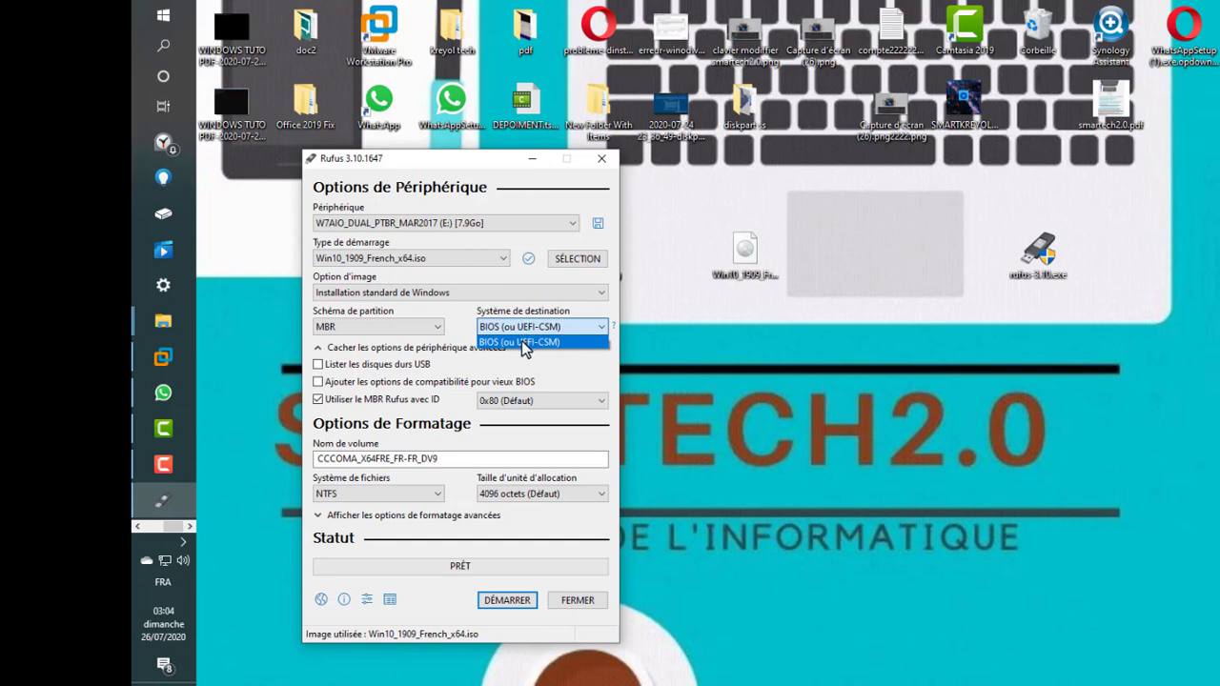
{"action": "left_click", "coordinate": [524, 345]}
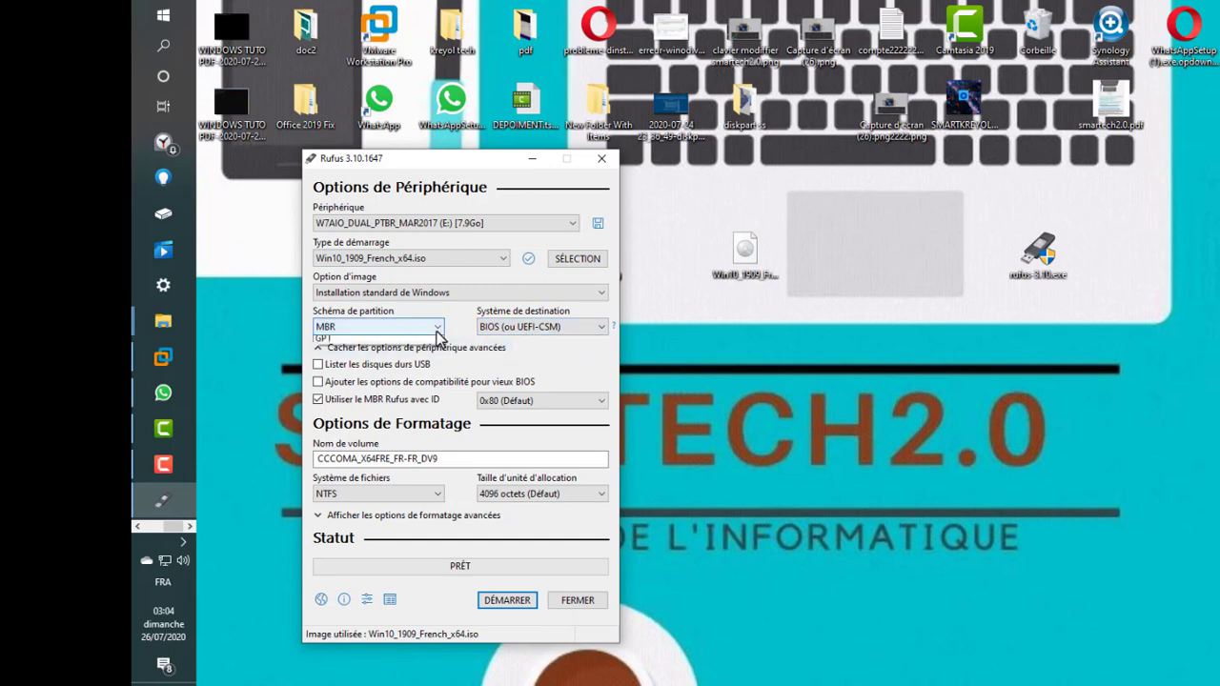
Set the partition scheme to GPT for UEFI (non CSM), and switch the USB hard disk listing on and off again.
{"action": "left_click", "coordinate": [434, 329]}
{"action": "left_click", "coordinate": [408, 353]}
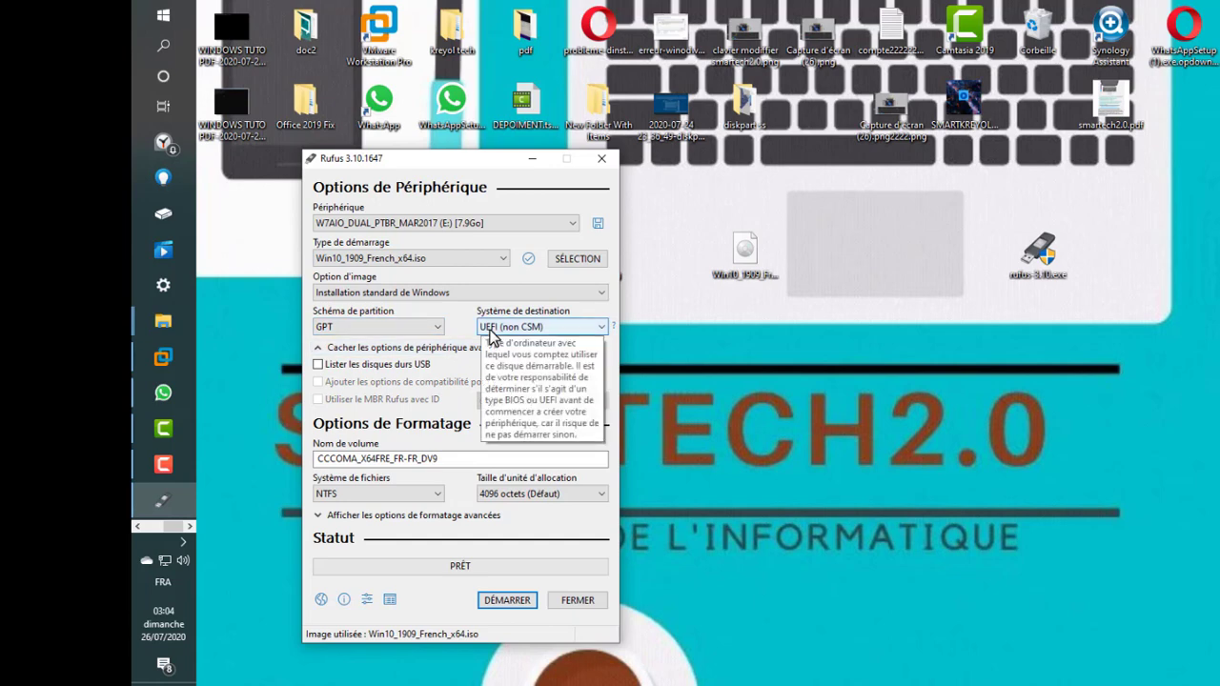
{"action": "left_click", "coordinate": [318, 365]}
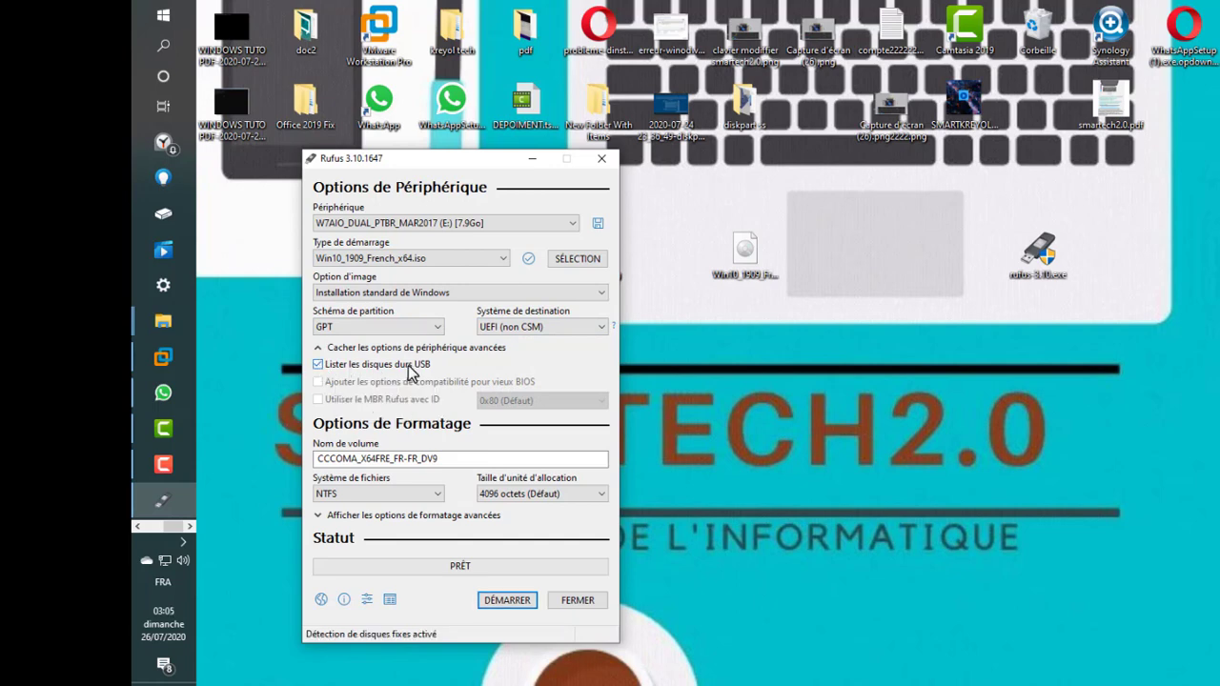
{"action": "left_click", "coordinate": [318, 365]}
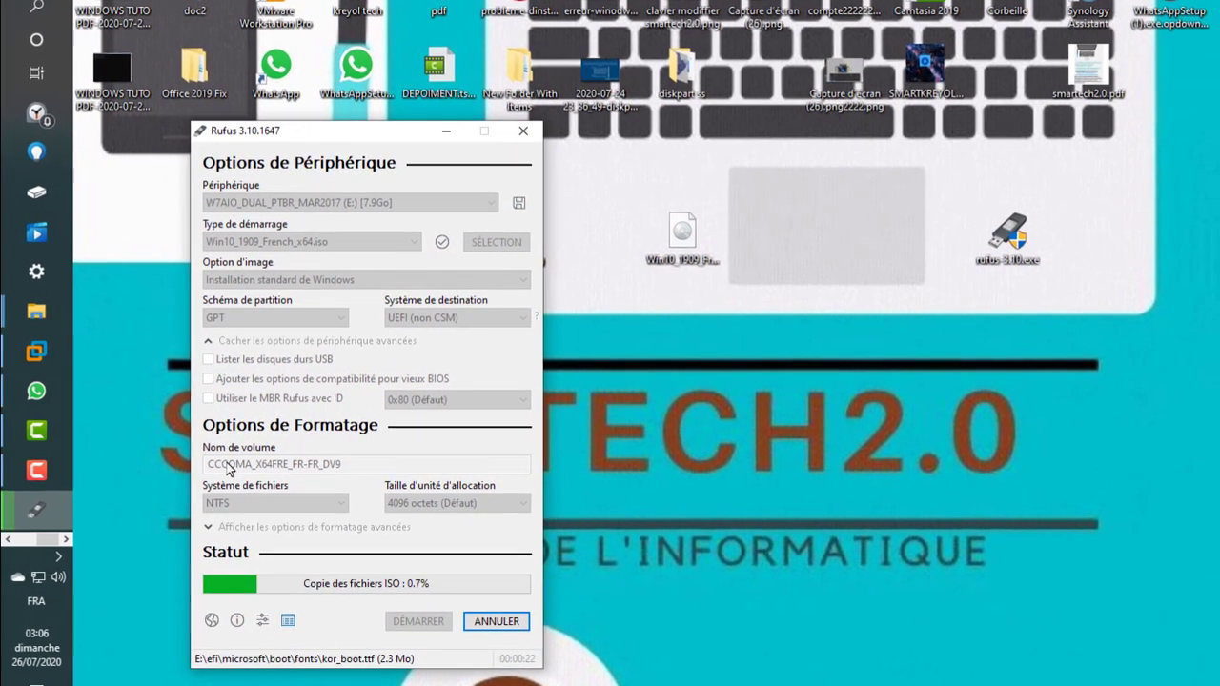
{"action": "left_click", "coordinate": [36, 471]}
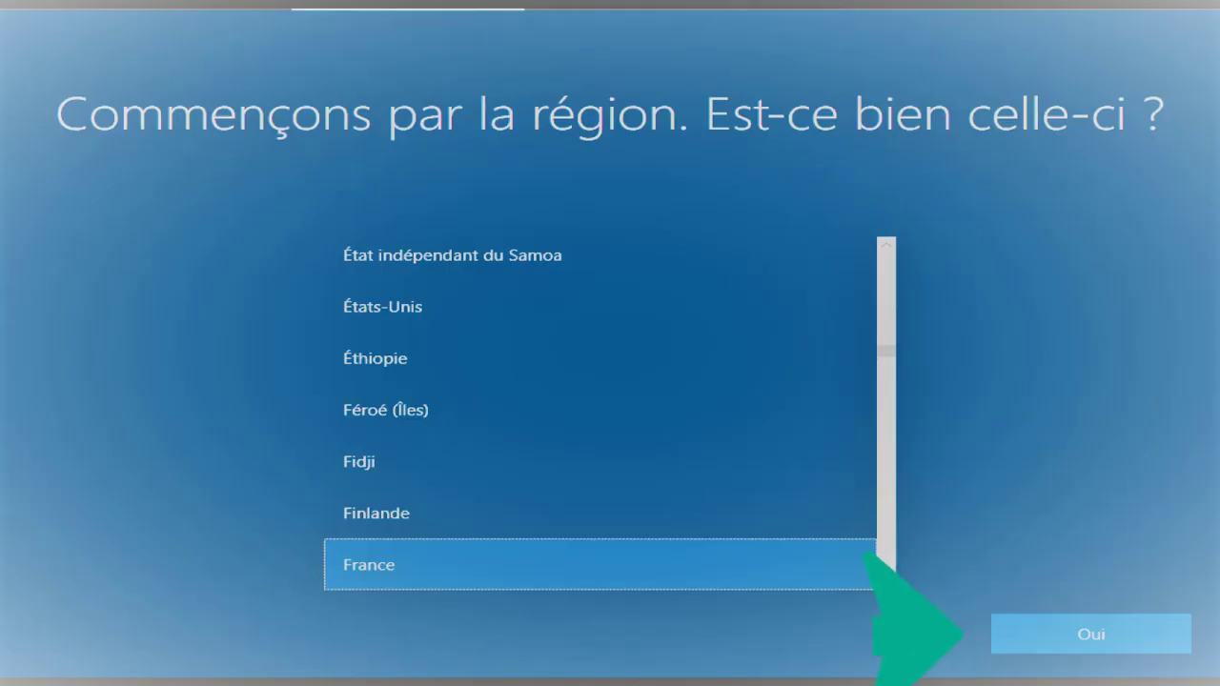
Confirm France as the region and Français as the keyboard layout in the Windows setup.
{"action": "key", "text": "Return"}
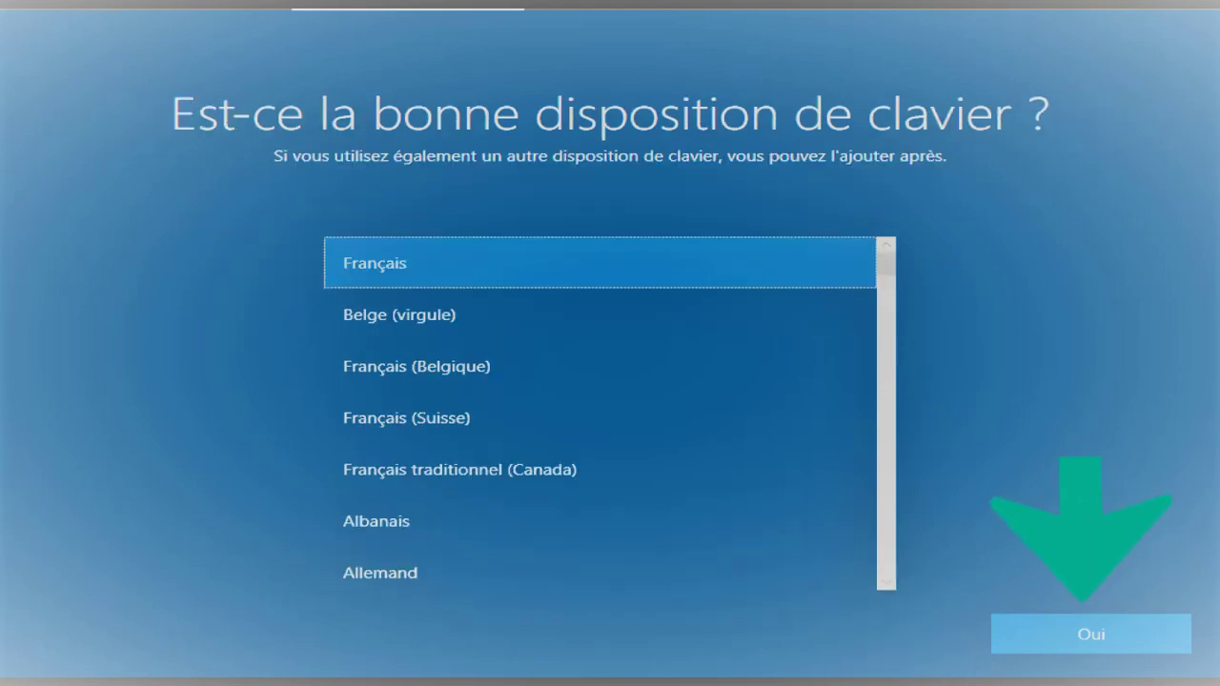
{"action": "key", "text": "Return"}
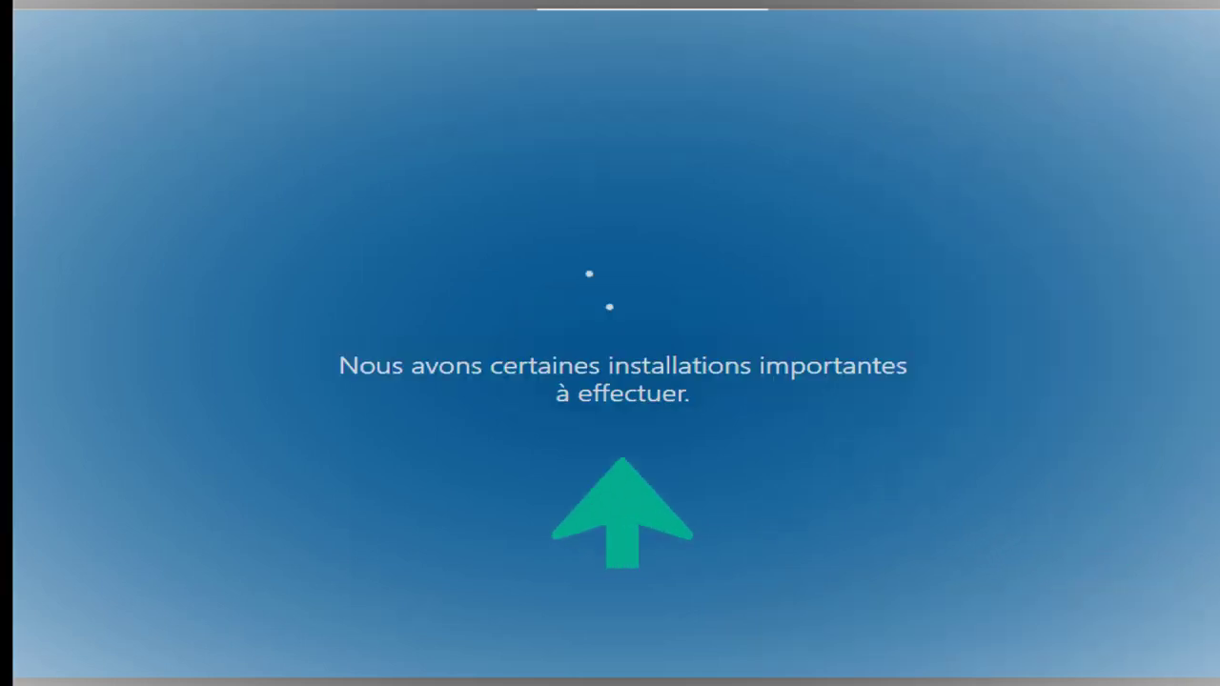
{"action": "key", "text": "Return"}
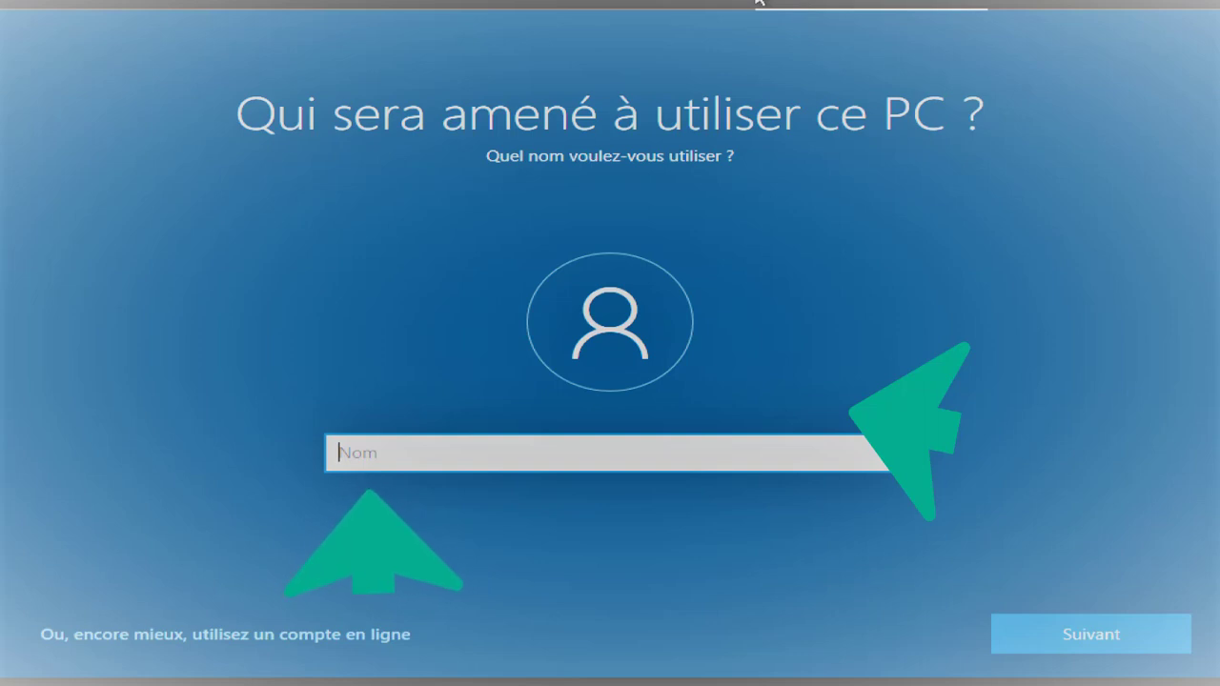
Name the local user account smartech2.0 and enter the account password.
{"action": "type", "text": "smartech2.0"}
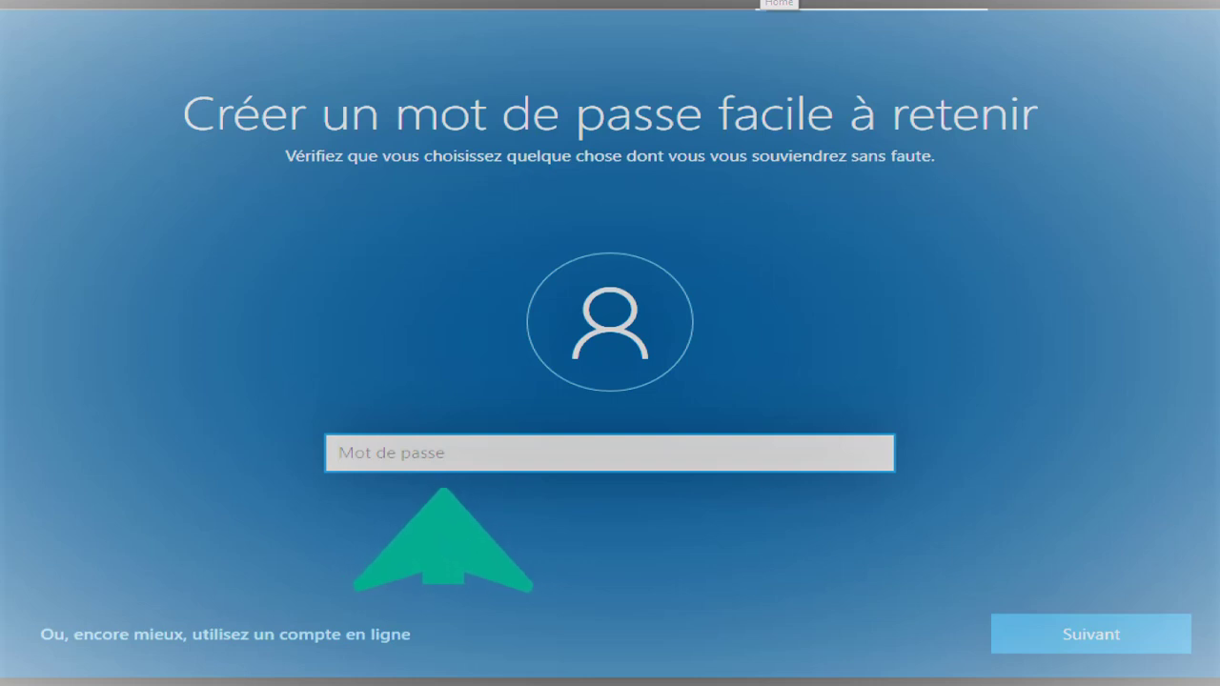
{"action": "type", "text": "a"}
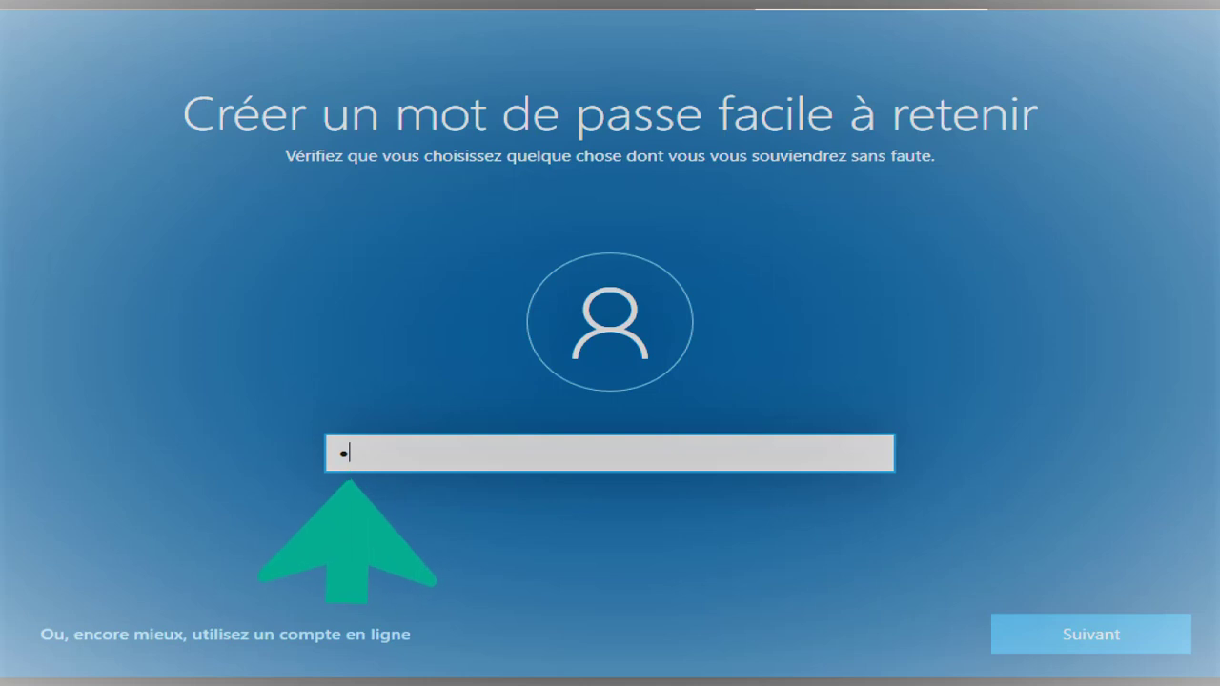
{"action": "key", "text": "Return"}
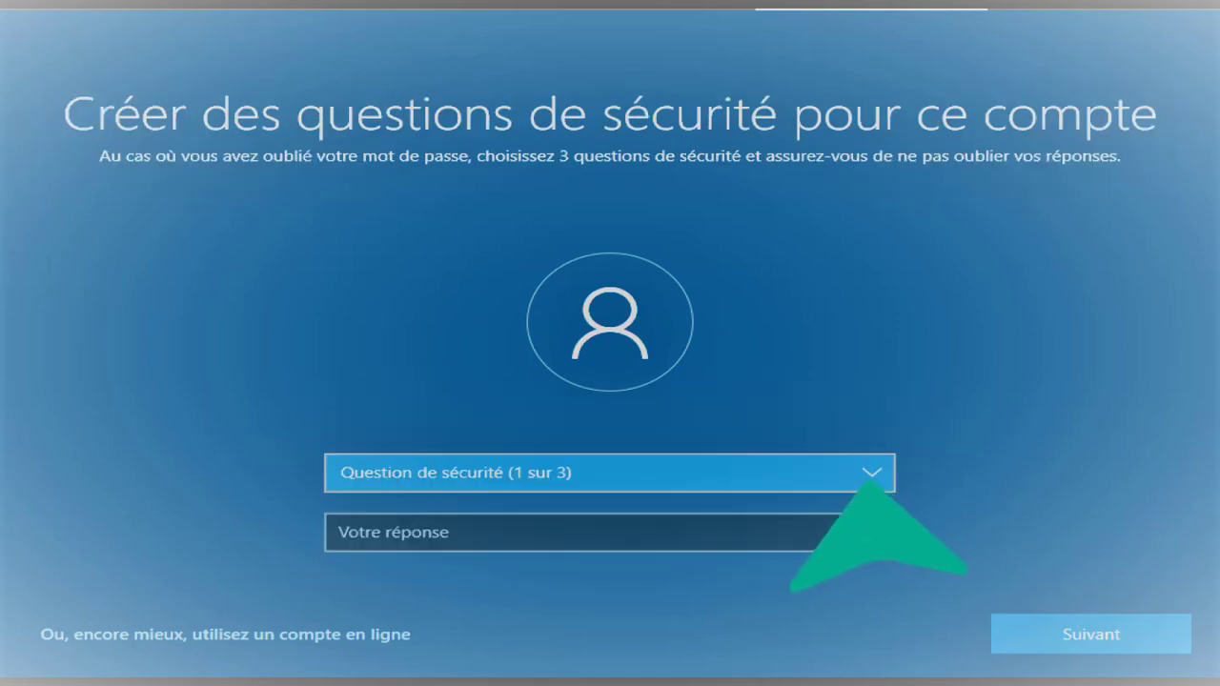
Choose the three security questions for the account, including the childhood nickname one, and fill in their answers.
{"action": "key", "text": "alt+Down"}
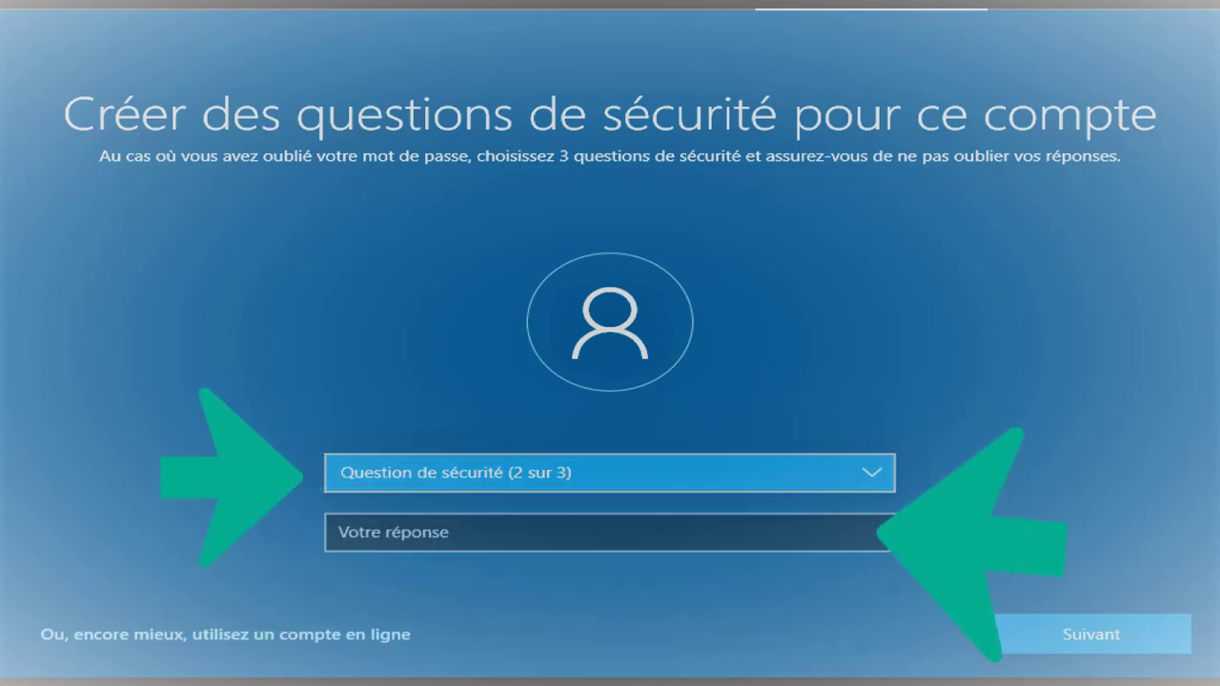
{"action": "key", "text": "space"}
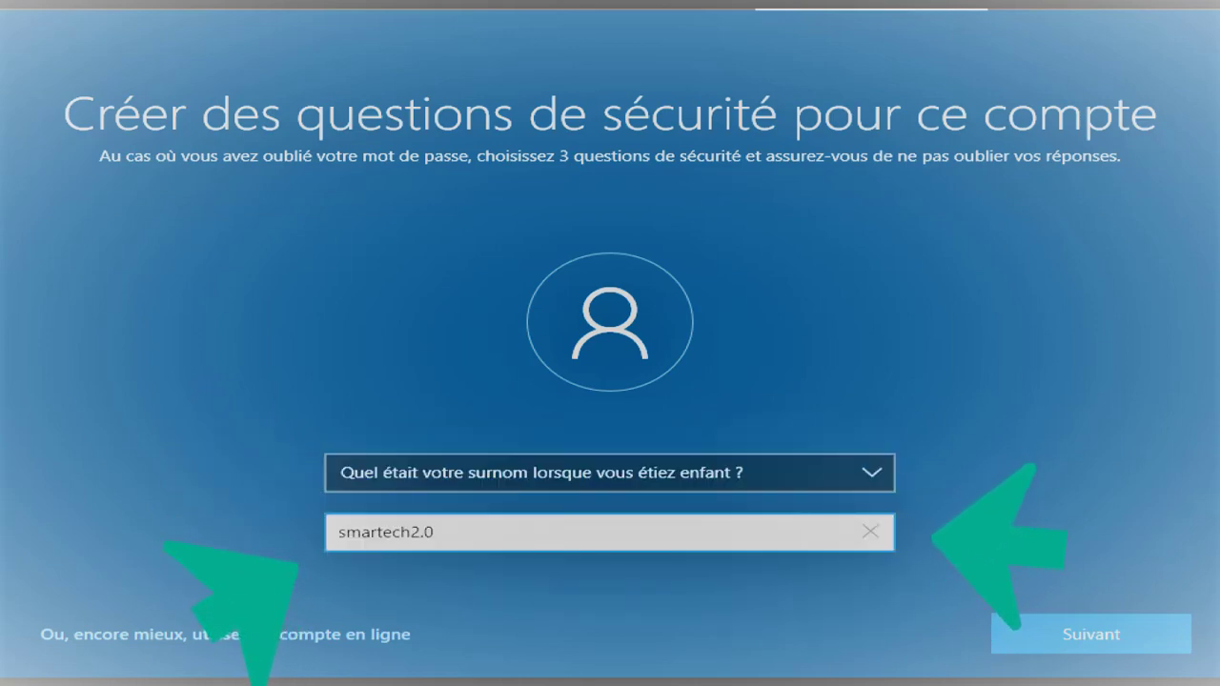
{"action": "key", "text": "Return"}
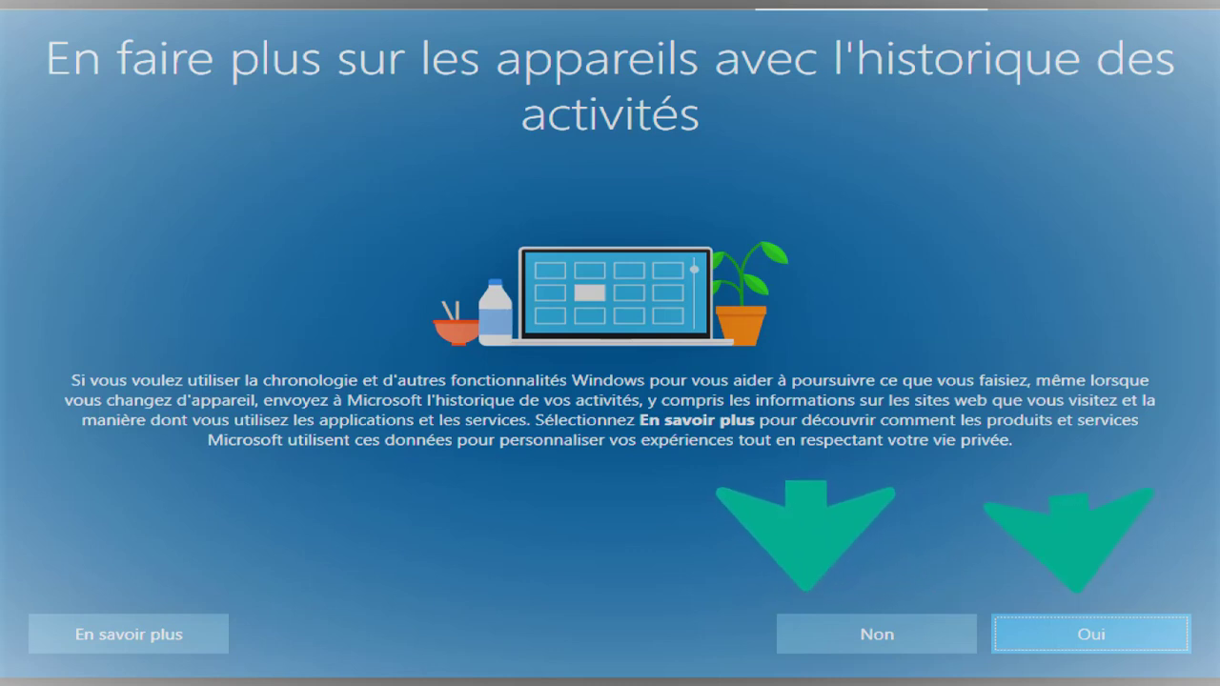
Agree to activity history and the Cortana assistant, and submit the online speech recognition setting.
{"action": "key", "text": "Return"}
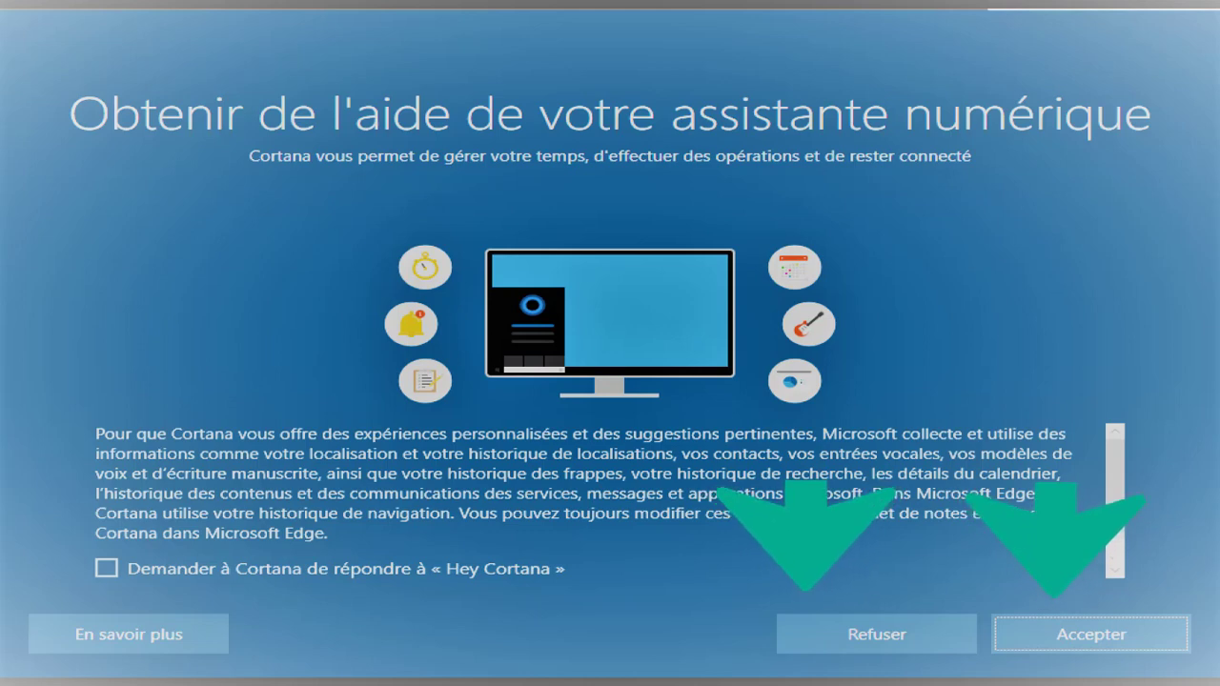
{"action": "key", "text": "Return"}
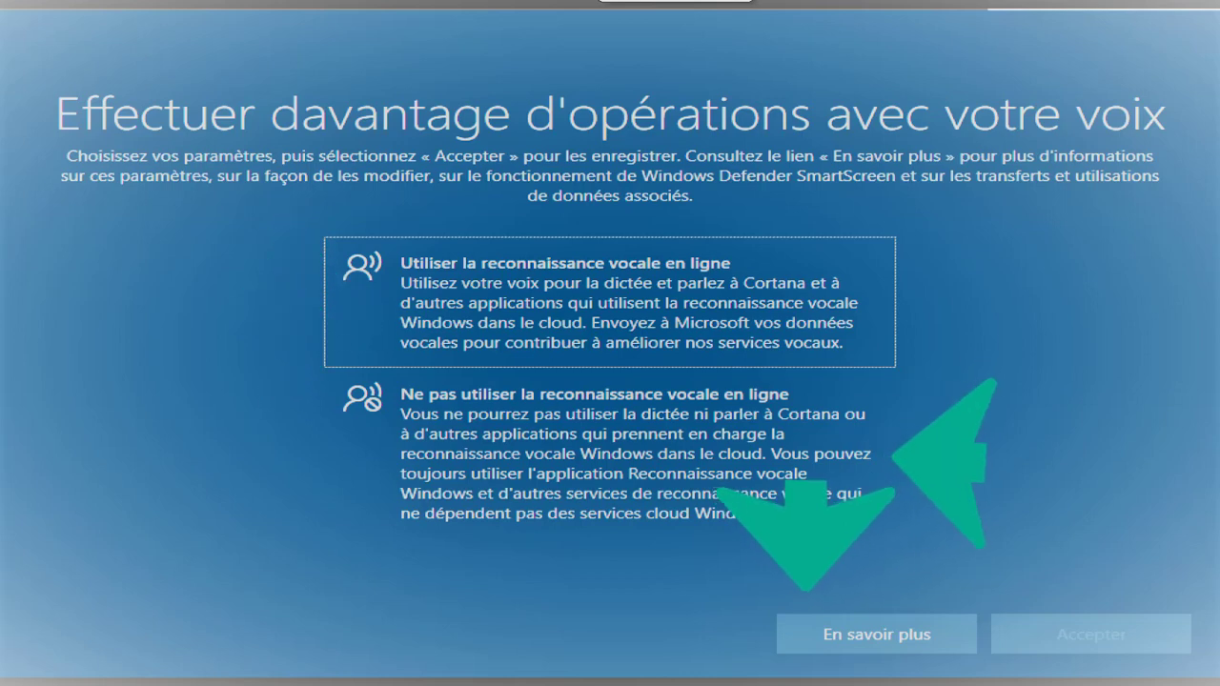
{"action": "key", "text": "Return"}
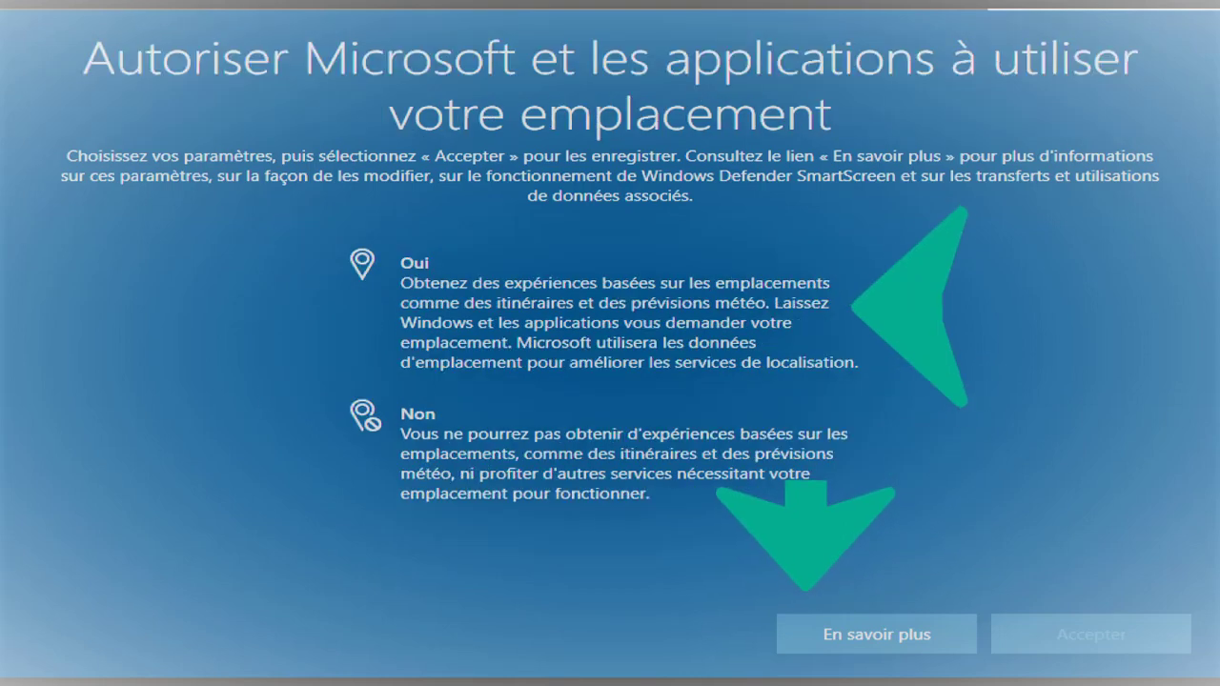